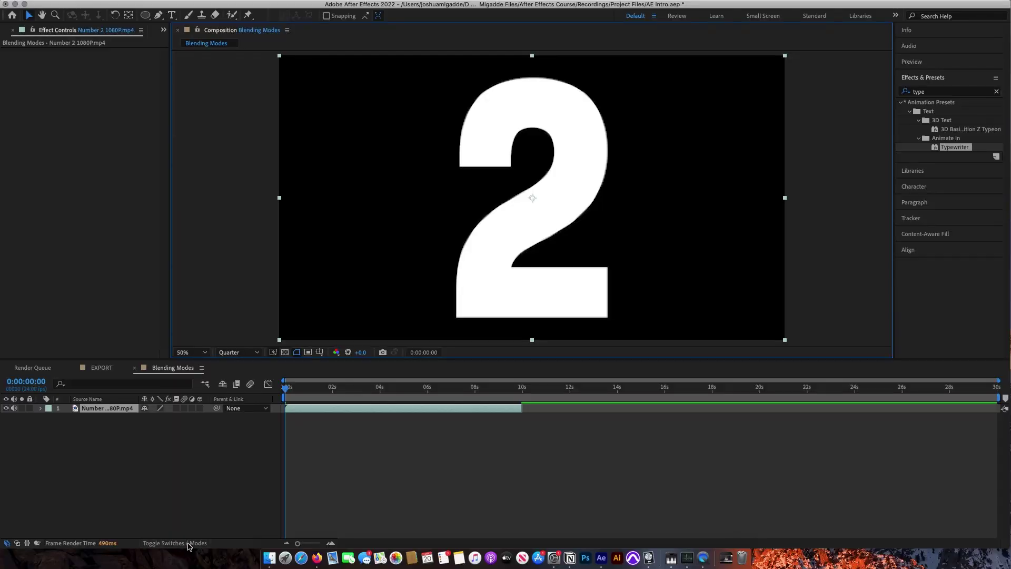
# Reveal the Modes column so the Number 2 layer's Normal blend mode is visible
pyautogui.click(187, 543)
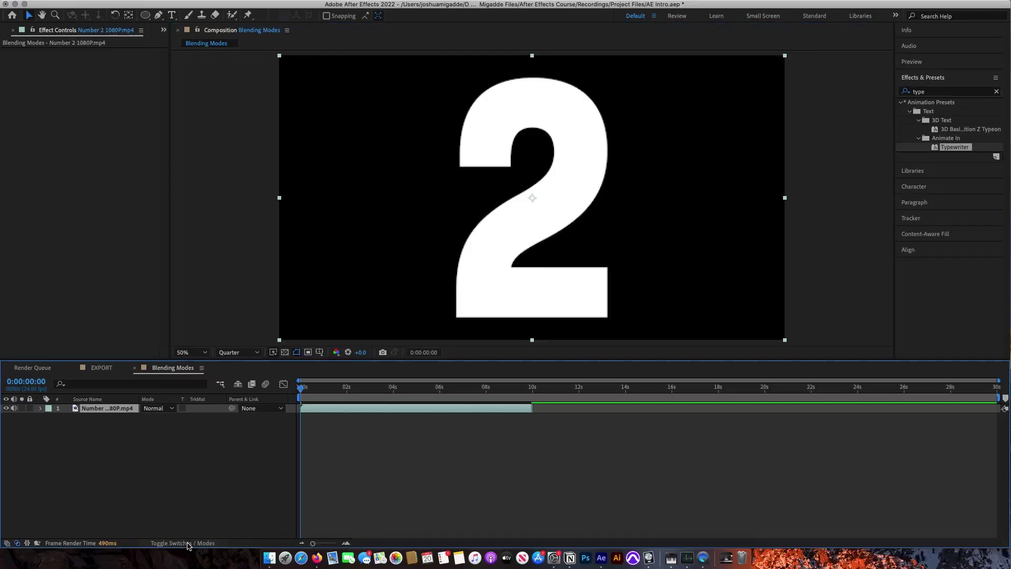
pyautogui.click(158, 408)
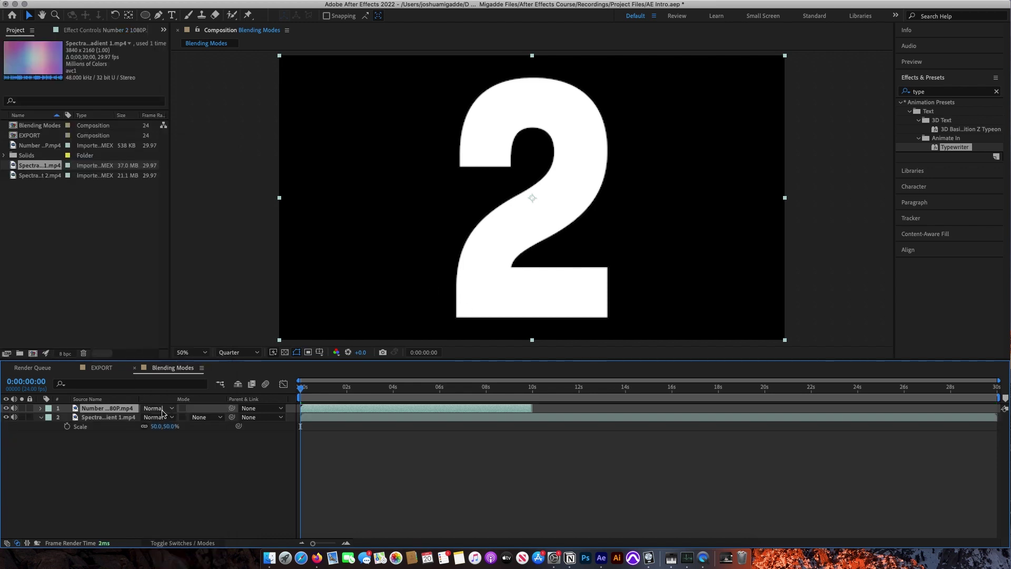
# Set the Number 2 layer to Multiply, then select the Spectra gradient layer
pyautogui.click(179, 417)
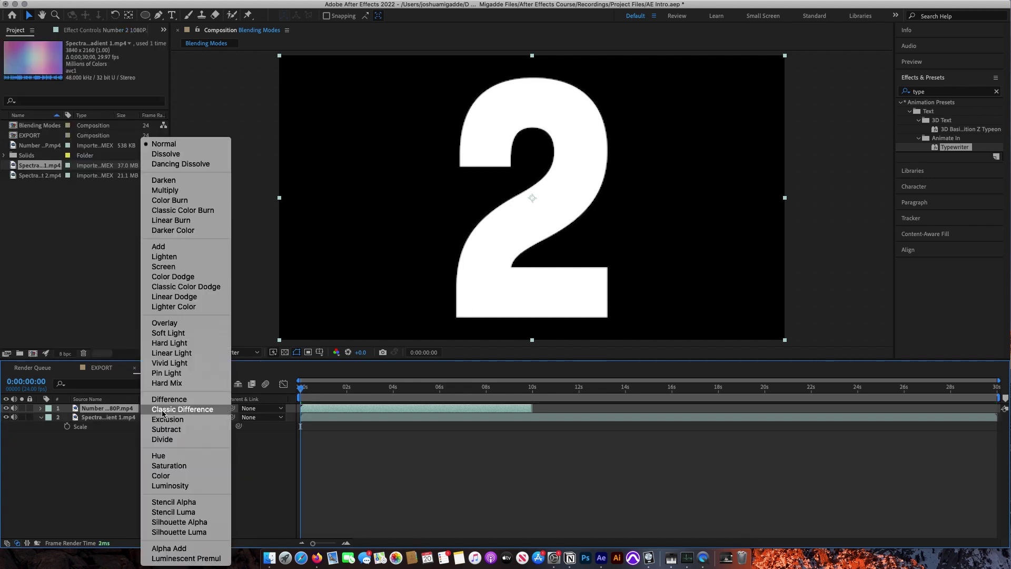
pyautogui.click(184, 192)
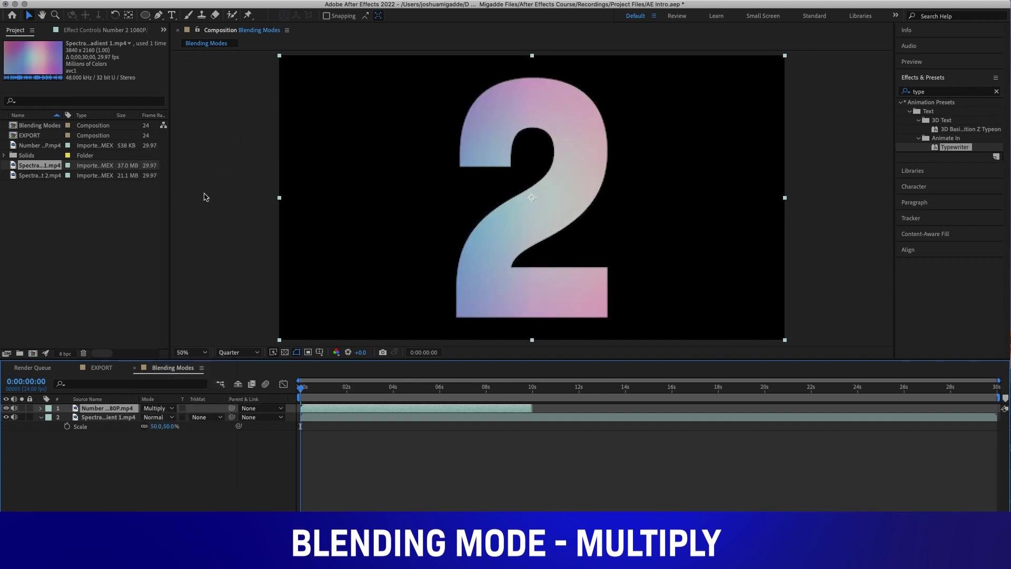
pyautogui.click(481, 418)
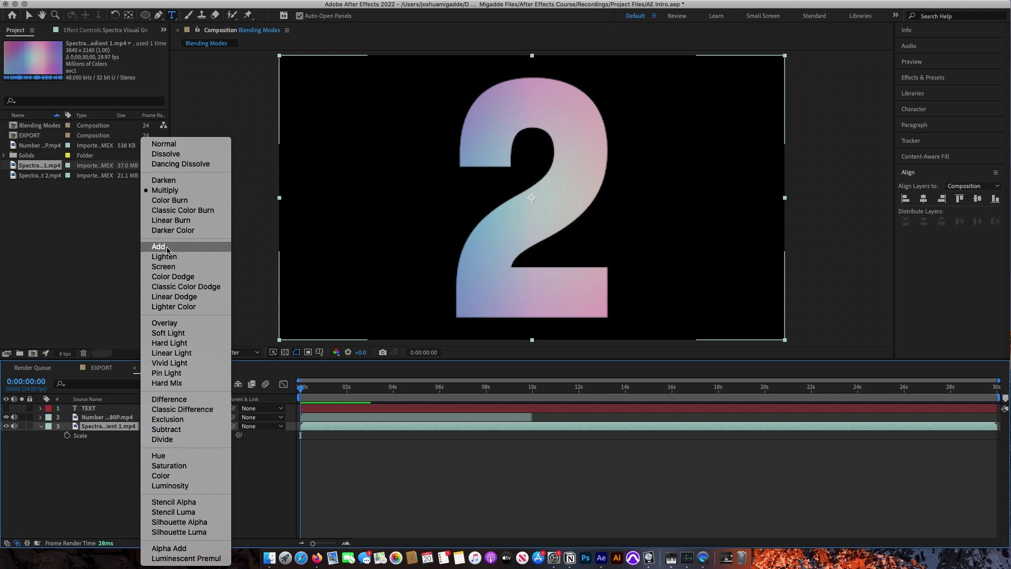
# Change the Number 2 layer's mode to Add, then deselect all layers
pyautogui.click(167, 249)
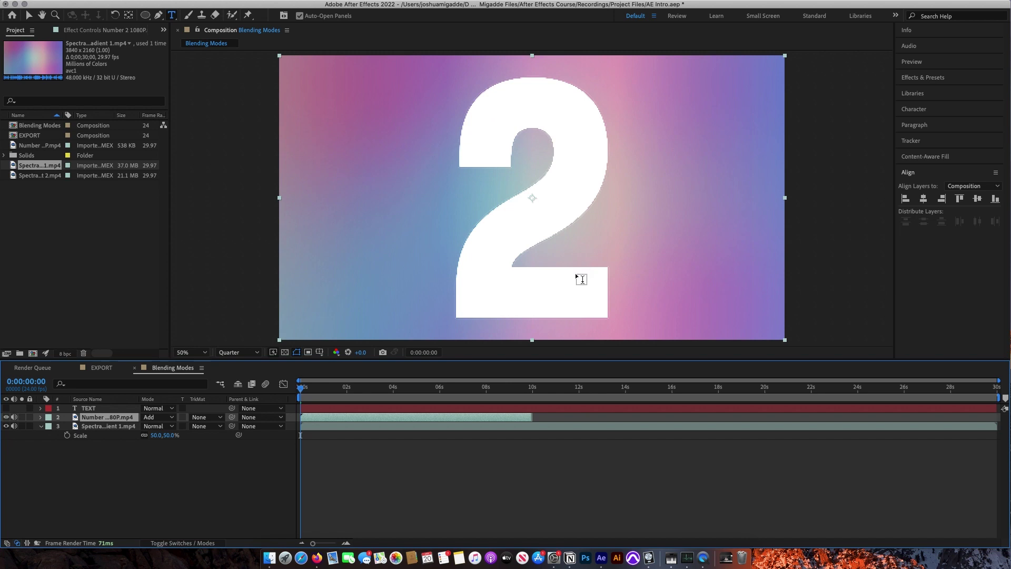
pyautogui.moveTo(534, 454); pyautogui.dragTo(648, 495)
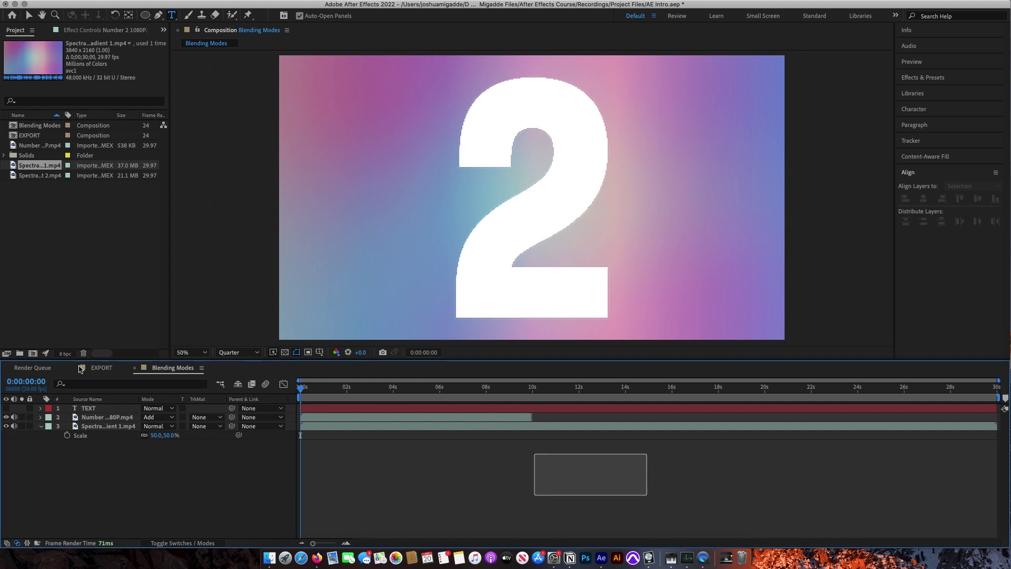
# Zoom the preview to 100%, check the noise solid's and grid clip's modes, and select Gray Solid 1
pyautogui.moveTo(116, 464); pyautogui.dragTo(141, 401)
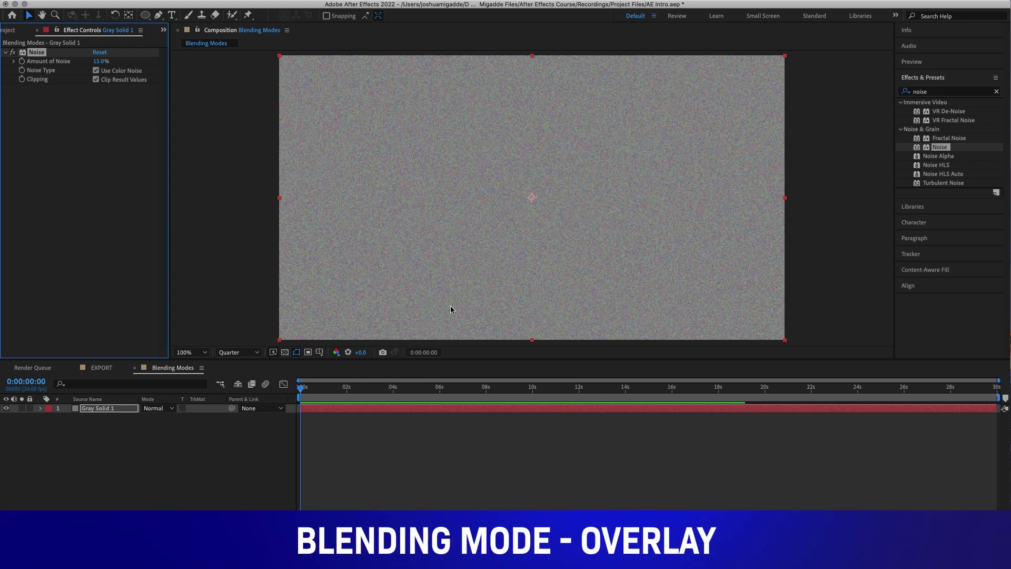
pyautogui.press('/')
pyautogui.click(158, 408)
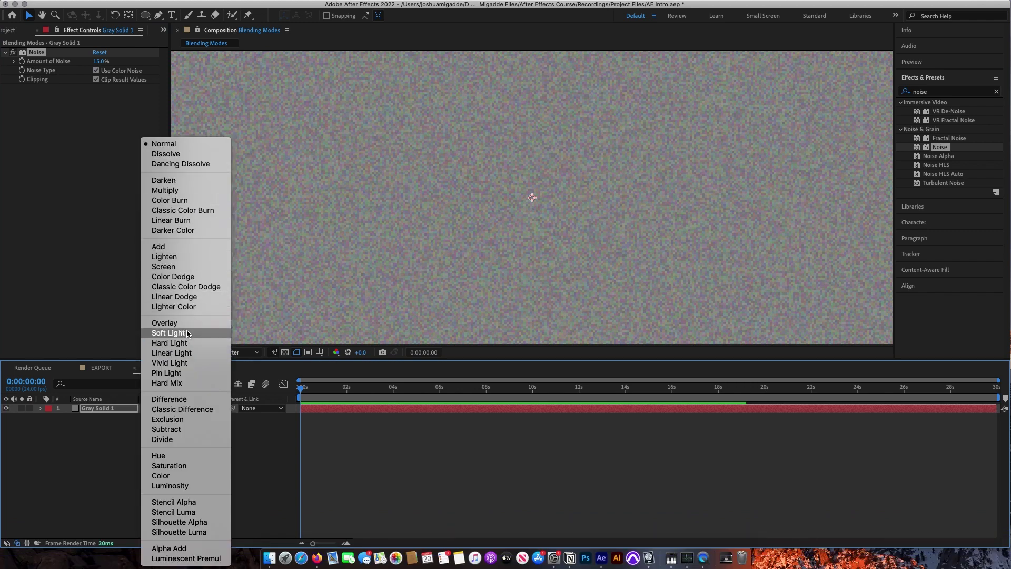
pyautogui.click(360, 439)
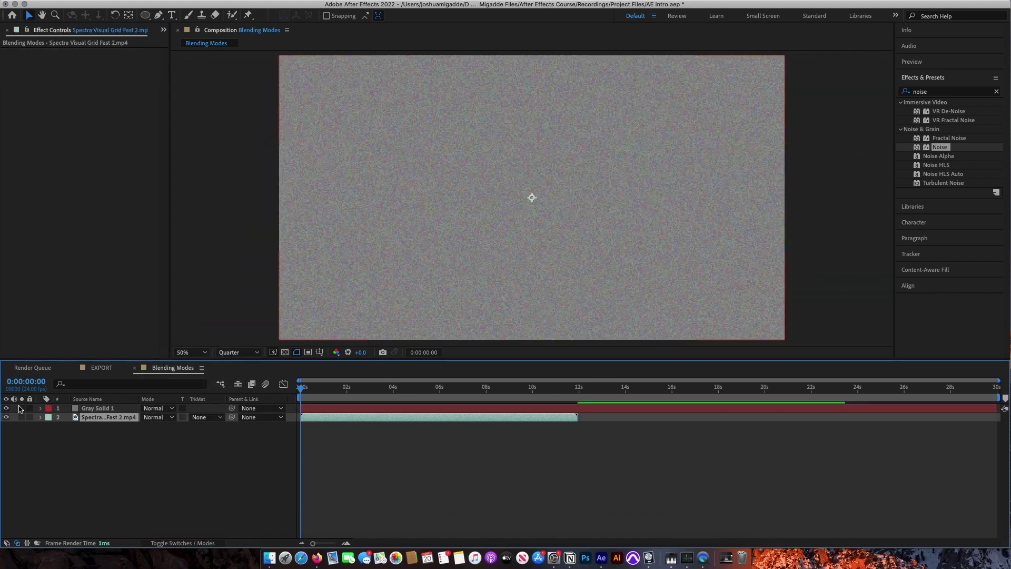
pyautogui.click(161, 418)
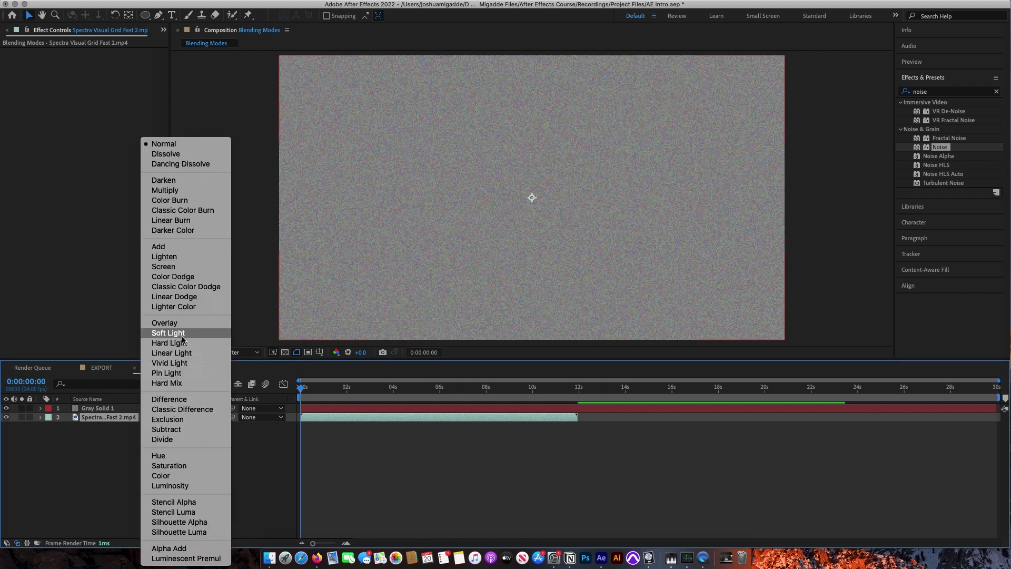
pyautogui.click(59, 407)
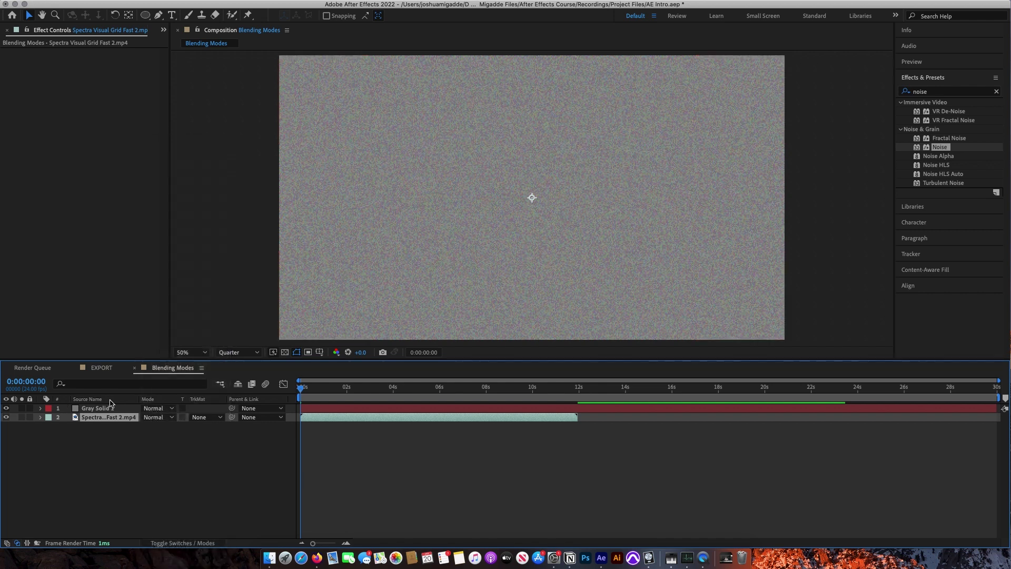
pyautogui.click(163, 408)
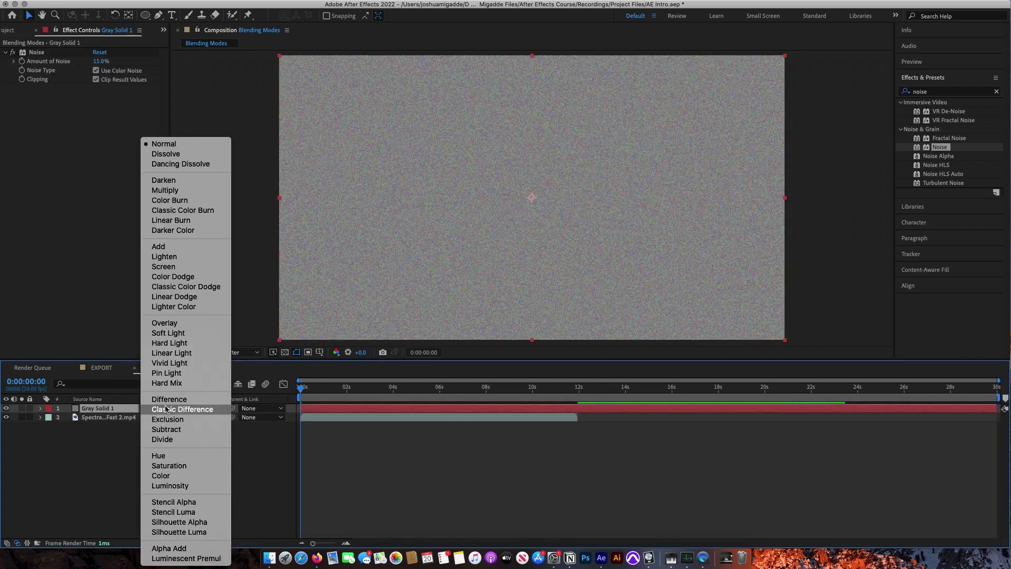
# Compare Gray Solid 1 in Overlay and Normal, keep Overlay, and add Number 9 1080P.mp4
pyautogui.click(162, 325)
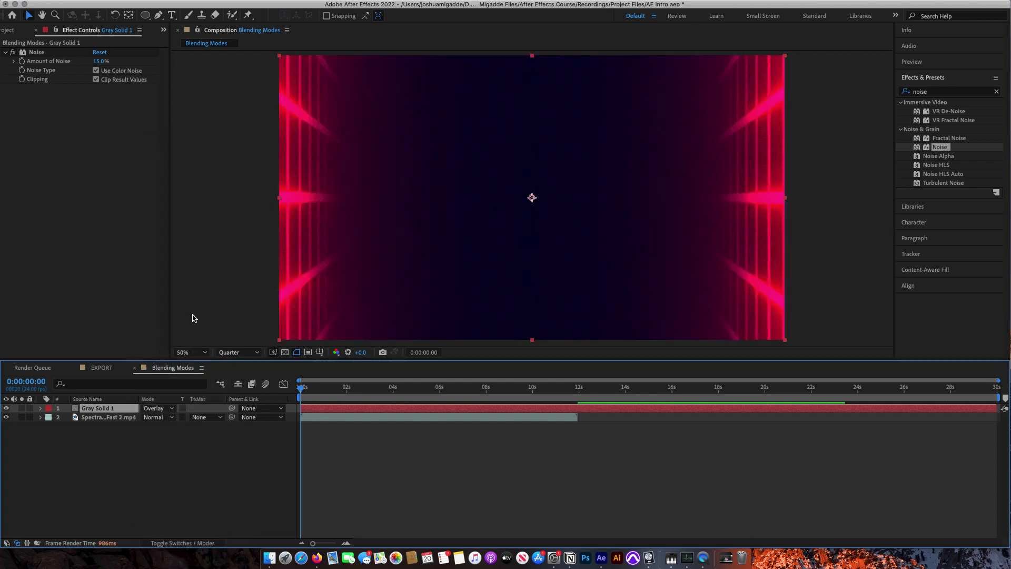
pyautogui.click(158, 408)
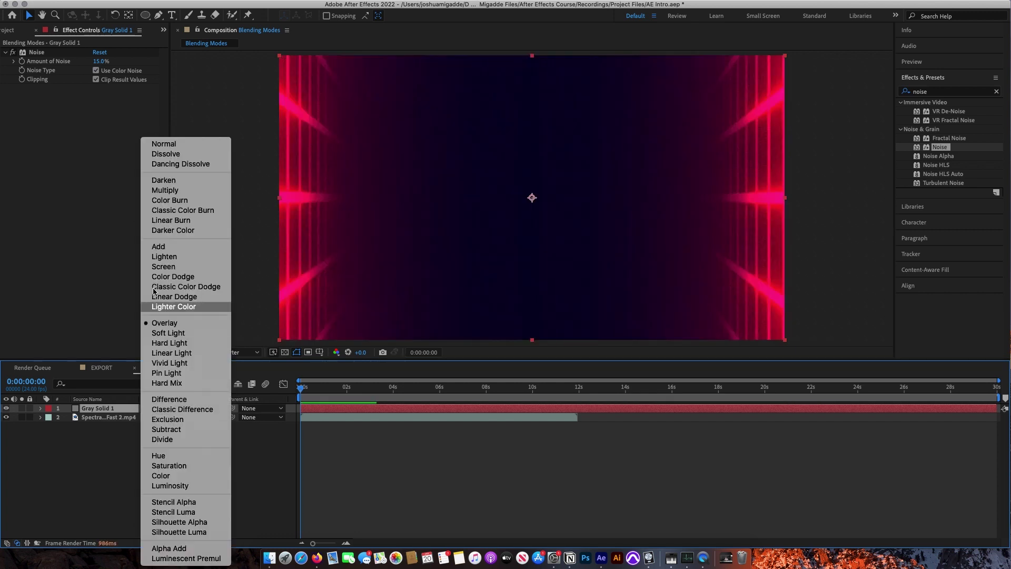
pyautogui.click(186, 145)
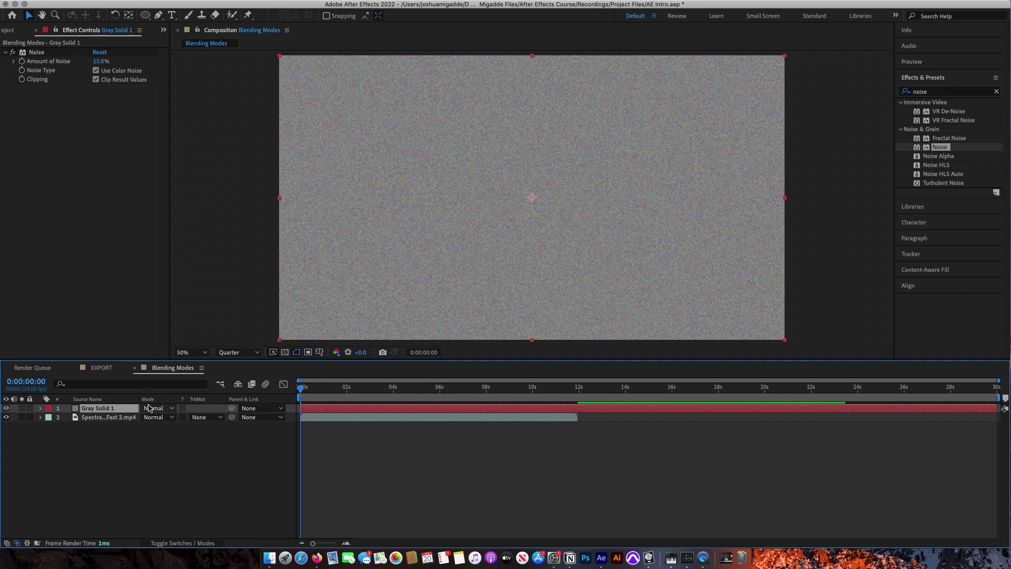
pyautogui.click(155, 409)
pyautogui.click(165, 323)
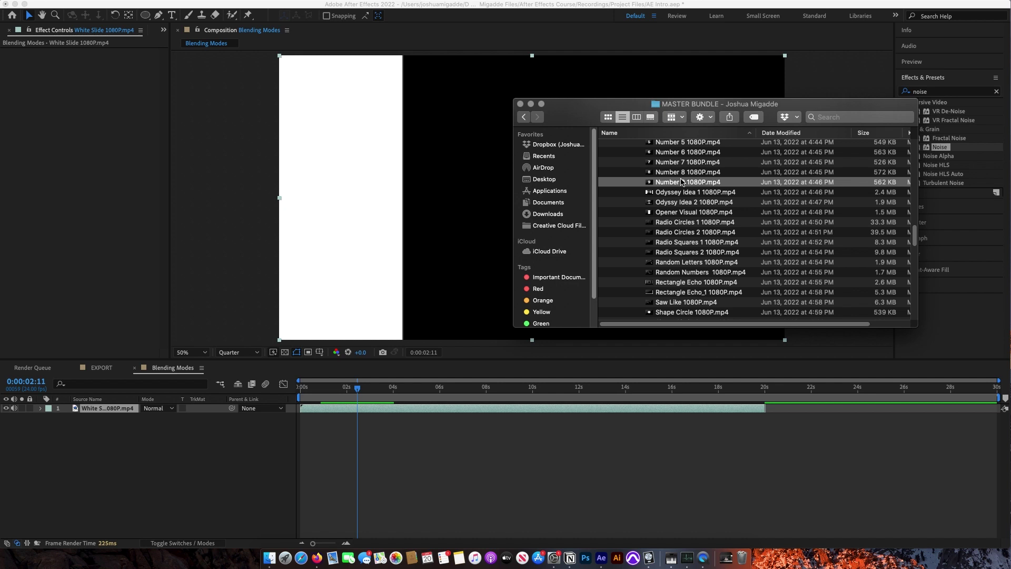
pyautogui.moveTo(688, 182); pyautogui.dragTo(366, 437)
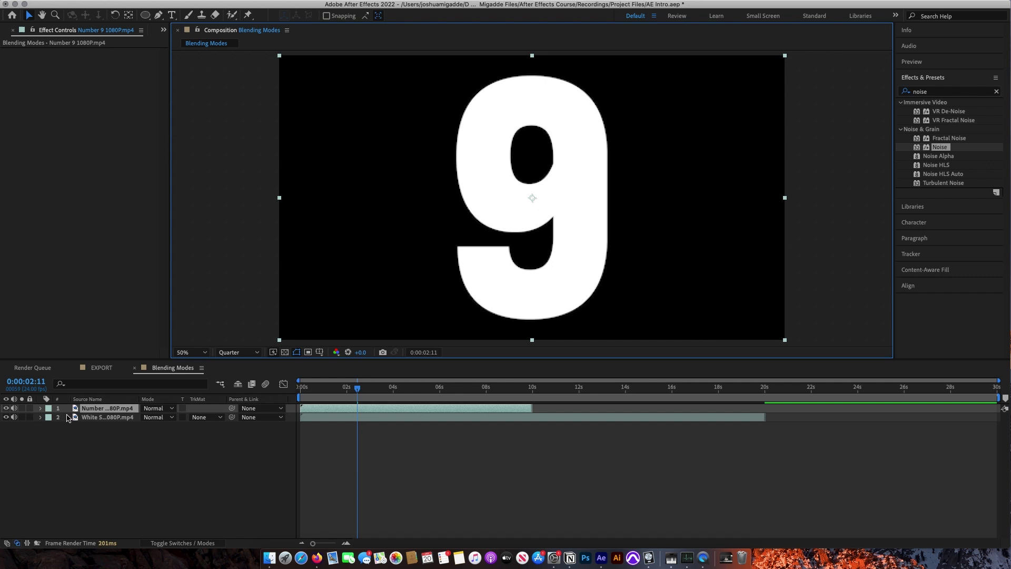
# Hide the Number 9 layer and scrub the timeline to watch the white slide widen
pyautogui.click(5, 408)
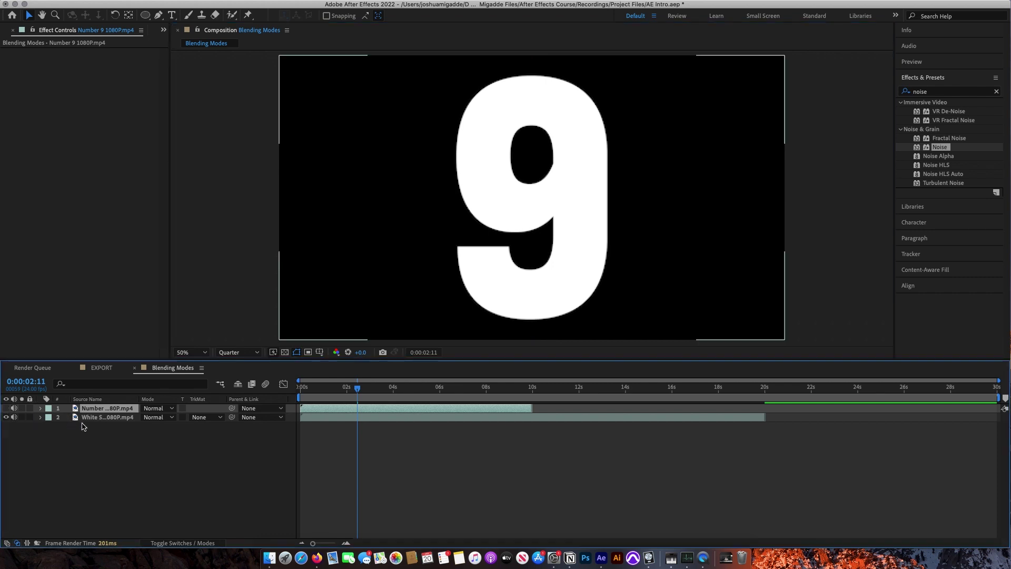
pyautogui.click(315, 389)
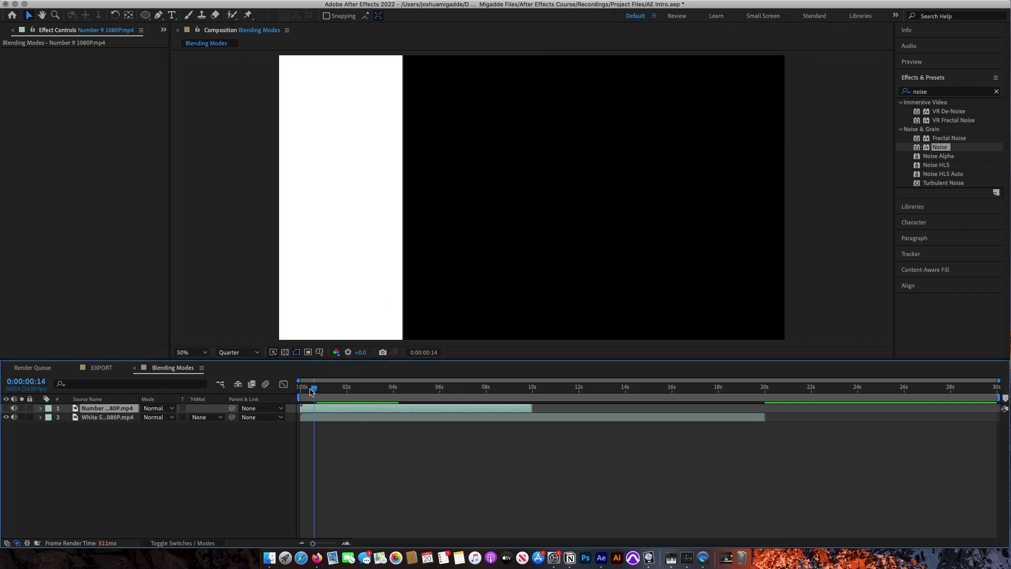
pyautogui.click(428, 390)
pyautogui.moveTo(520, 391); pyautogui.dragTo(528, 390)
pyautogui.click(548, 390)
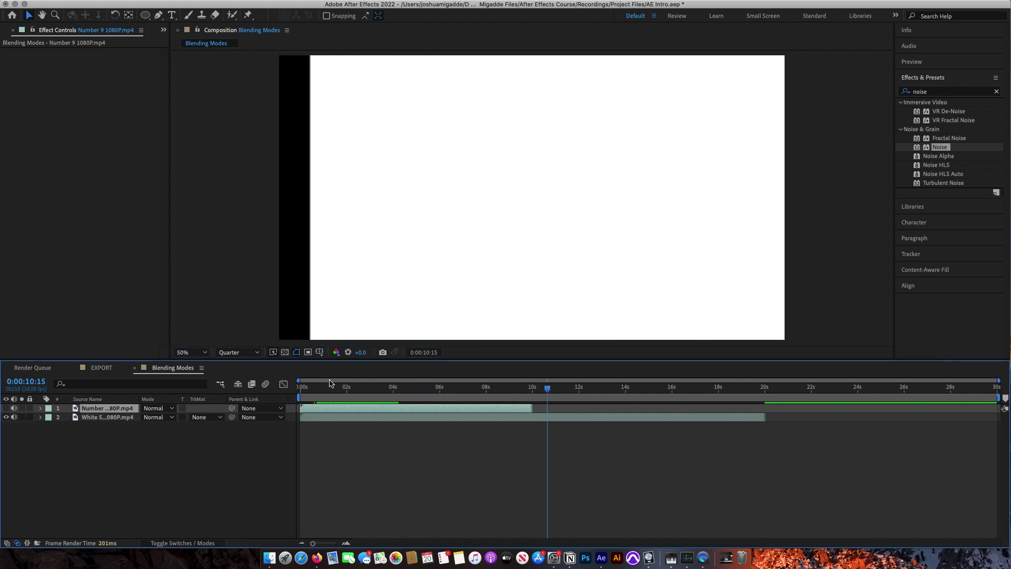
pyautogui.click(300, 391)
pyautogui.moveTo(298, 390); pyautogui.dragTo(361, 390)
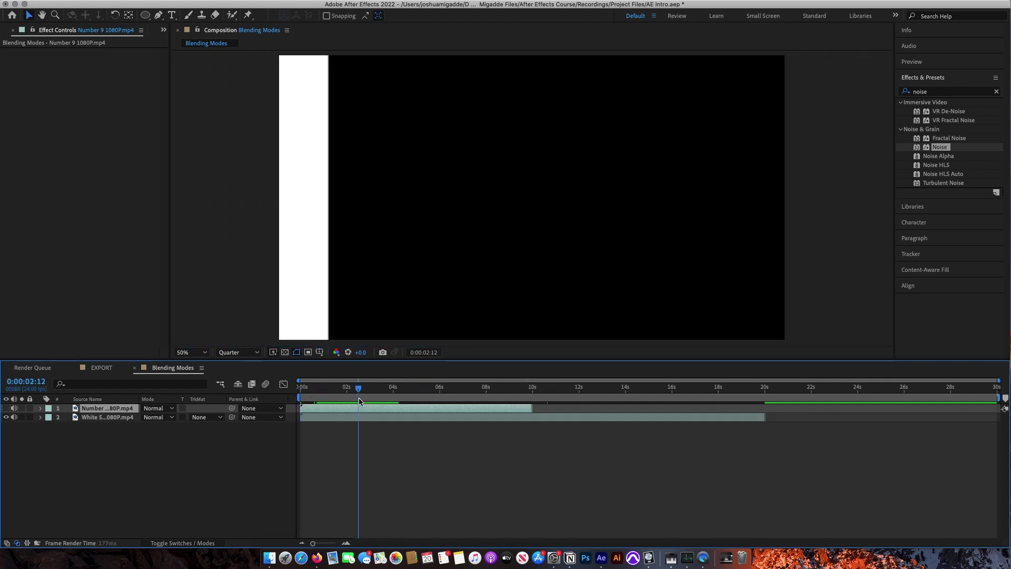
# Set the Number 9 layer to Difference and make it visible again
pyautogui.click(156, 409)
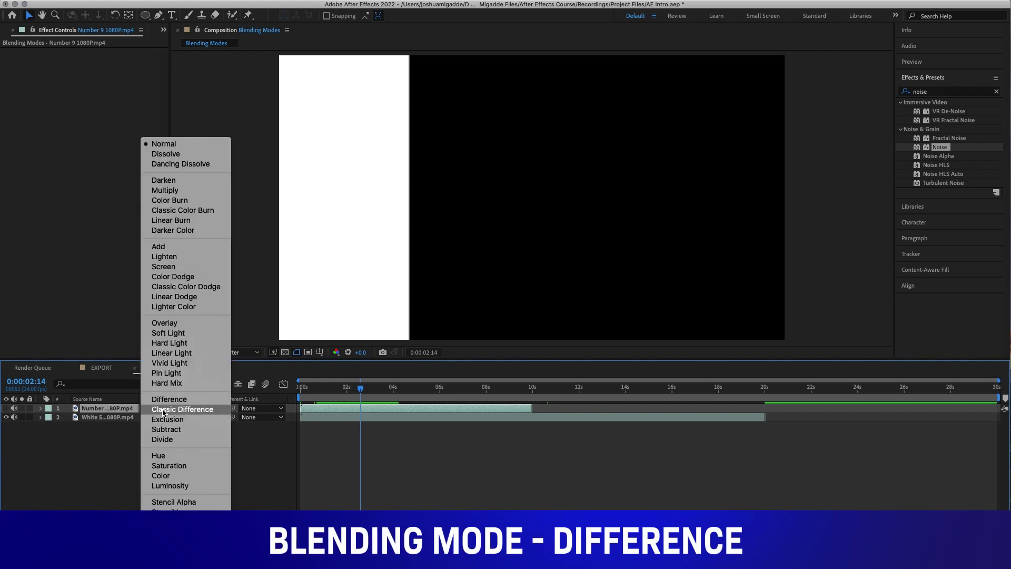
pyautogui.click(164, 400)
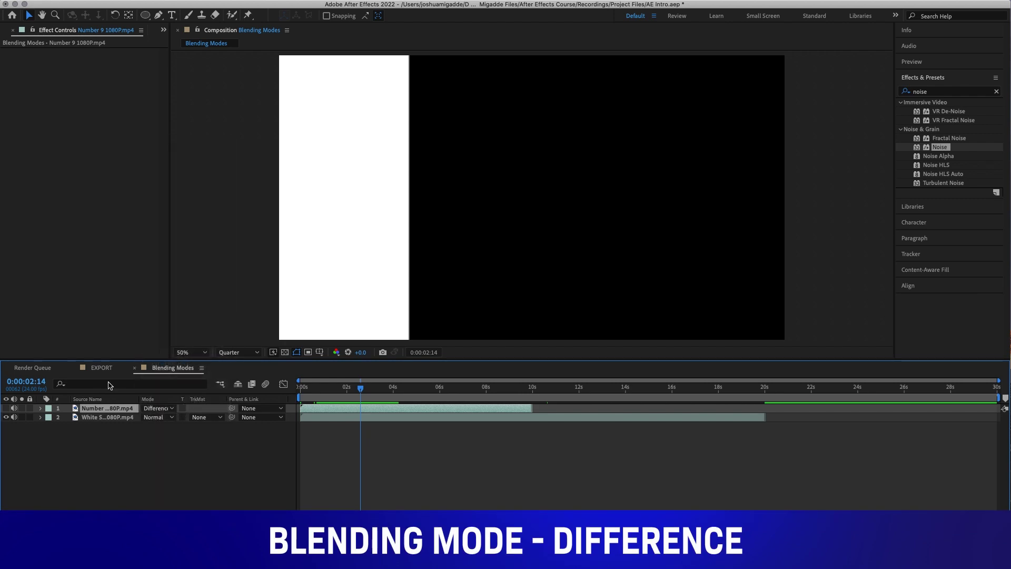
pyautogui.click(6, 408)
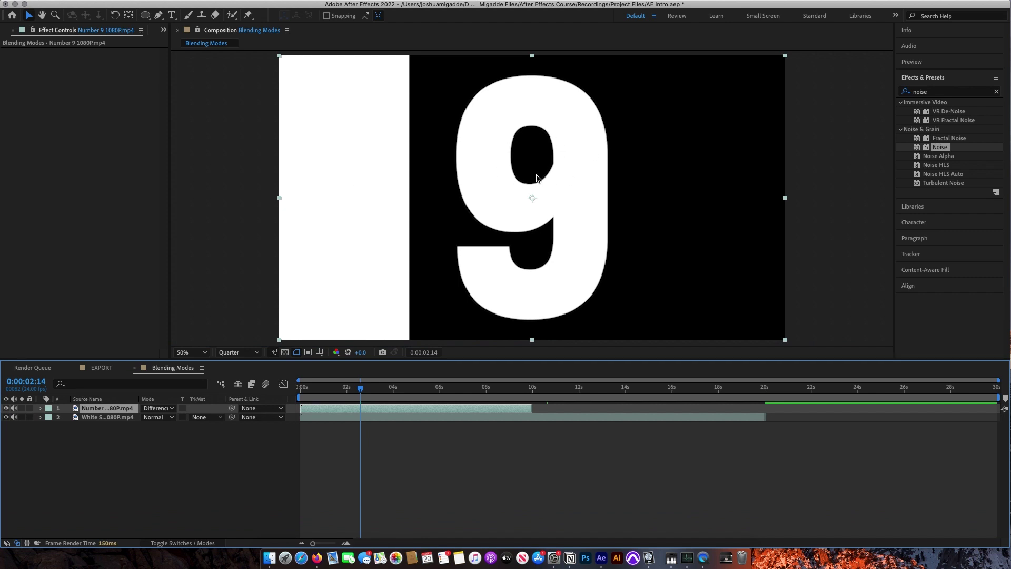
# Scrub forward to preview the Difference blend, then return to just before six seconds
pyautogui.moveTo(360, 389); pyautogui.dragTo(445, 396)
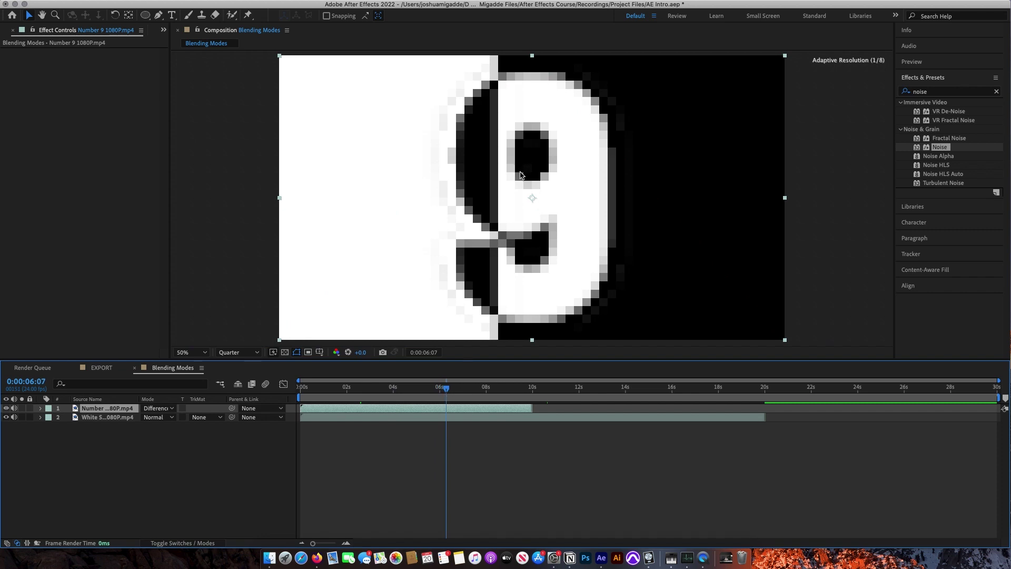
pyautogui.click(437, 389)
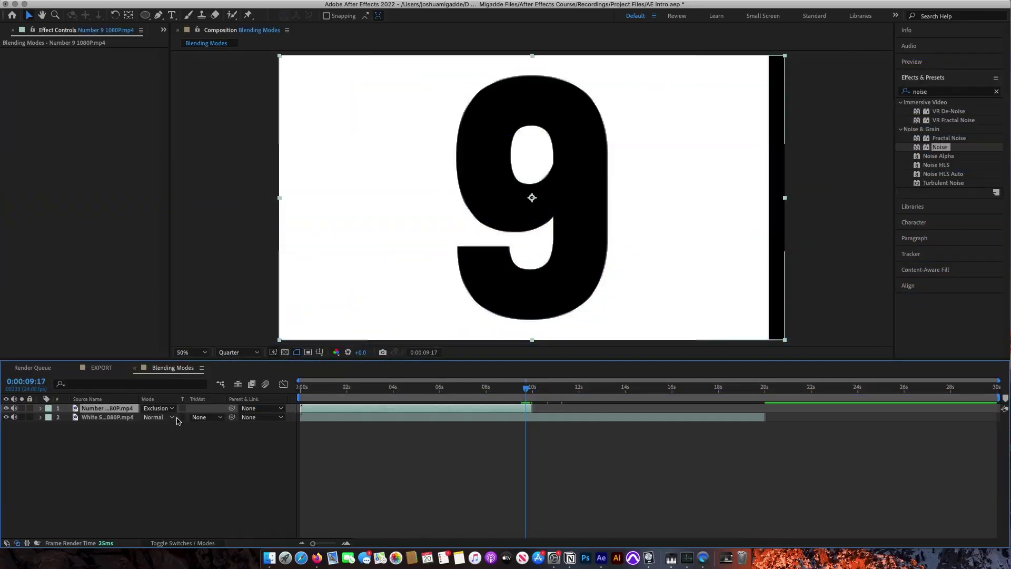
# Delete the Number 9 and White Slide layers and create a new STENCIL text layer
pyautogui.click(168, 409)
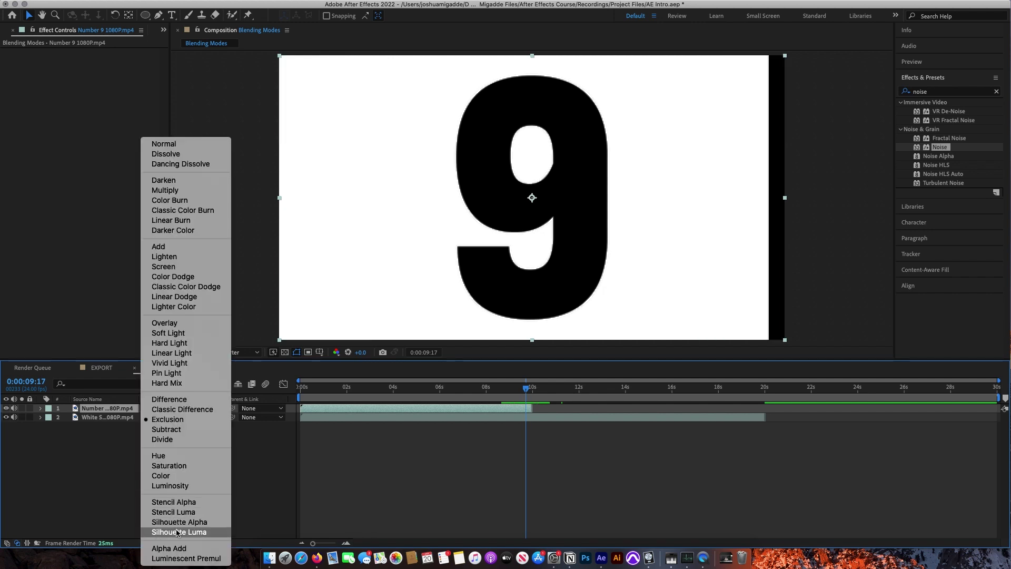
pyautogui.click(448, 486)
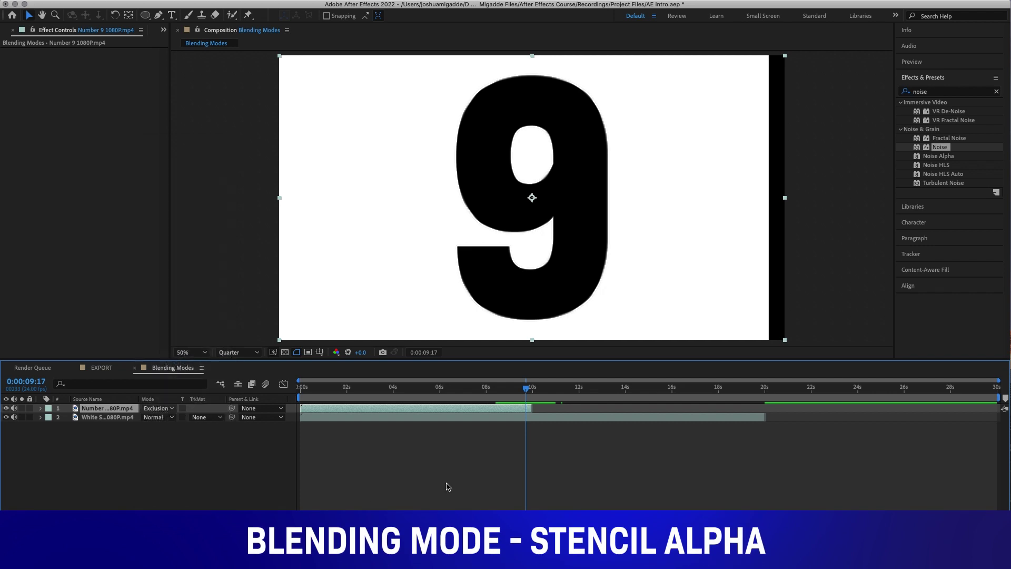
pyautogui.moveTo(237, 466); pyautogui.dragTo(96, 402)
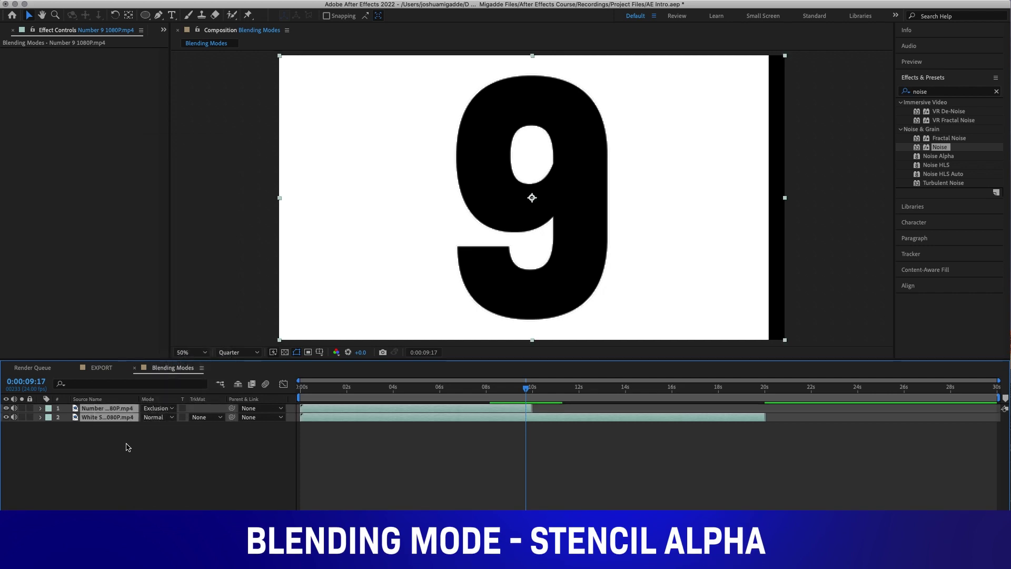
pyautogui.press('Delete')
pyautogui.click(172, 14)
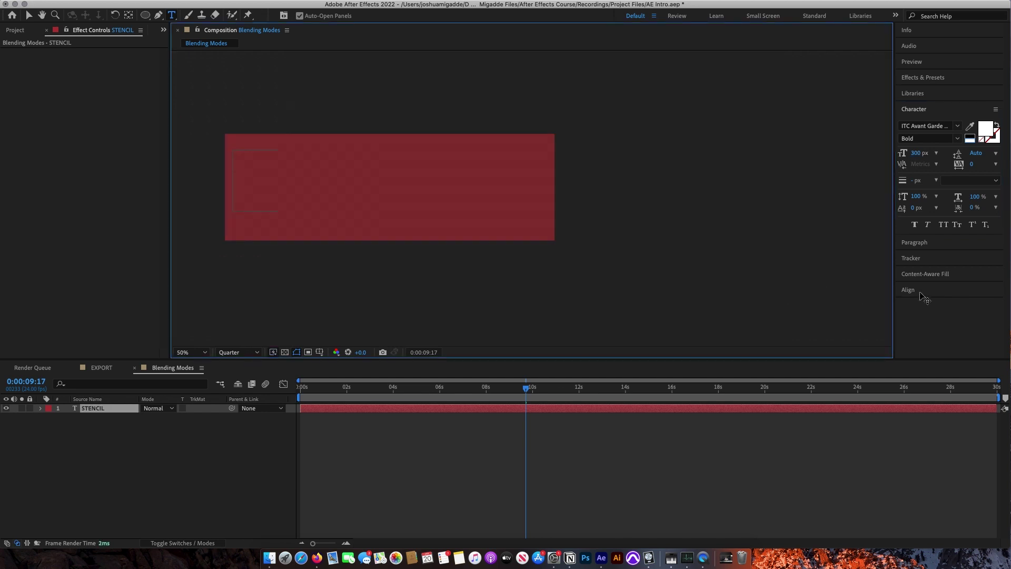
# Centre STENCIL horizontally, add Spectra Visual - BG.mp4, and set STENCIL to Stencil Alpha
pyautogui.click(922, 294)
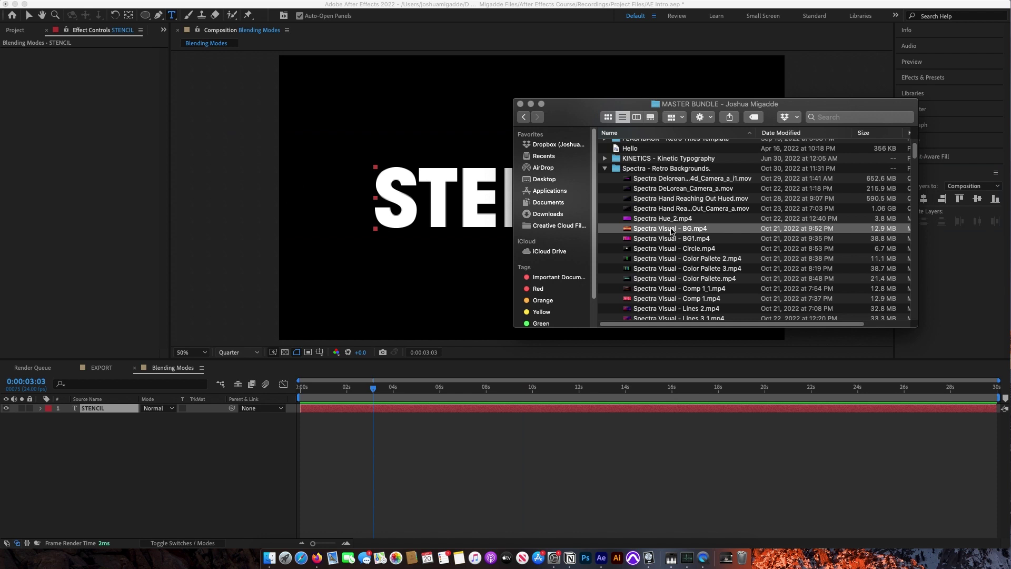
pyautogui.moveTo(672, 231); pyautogui.dragTo(102, 520)
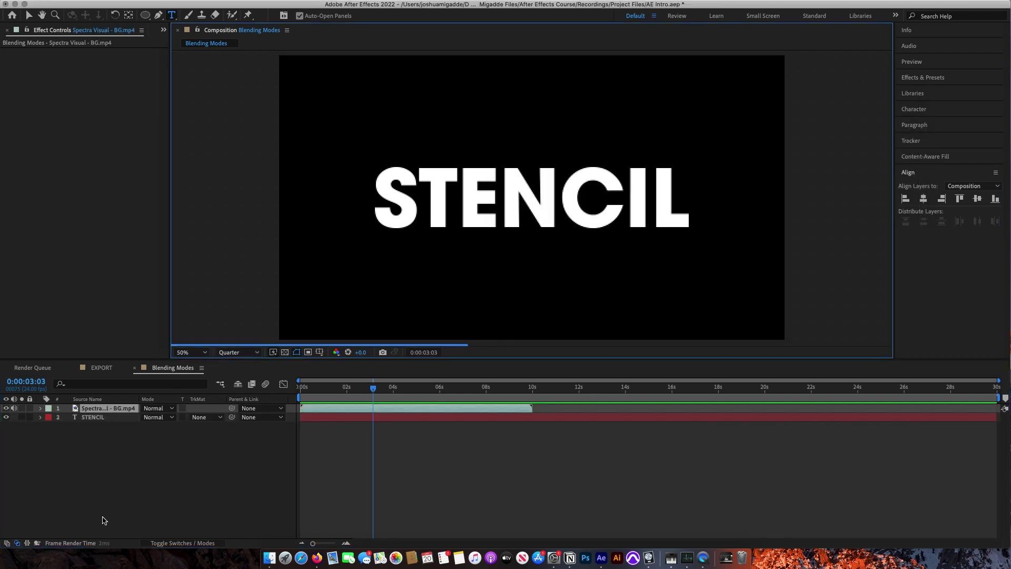
pyautogui.click(162, 416)
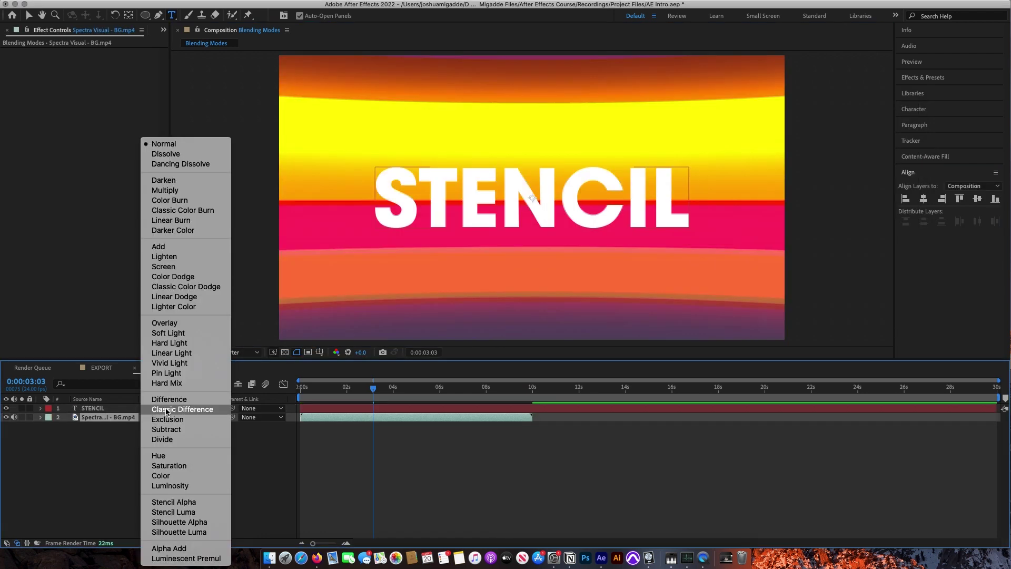
pyautogui.click(170, 501)
# Show the gradient clip's Scale property and duplicate the clip above STENCIL
pyautogui.click(106, 418)
pyautogui.press('s')
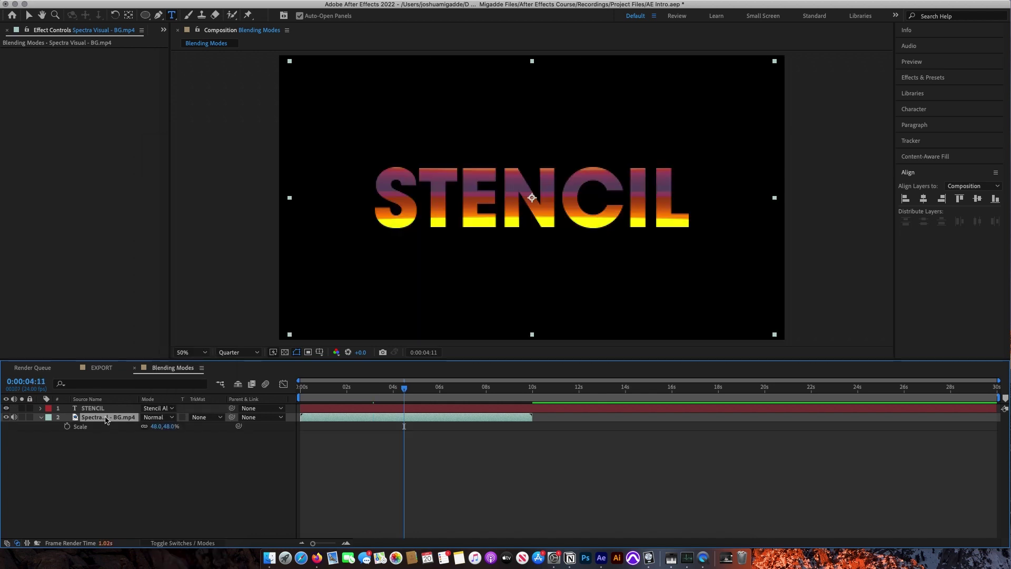
pyautogui.press('super+d')
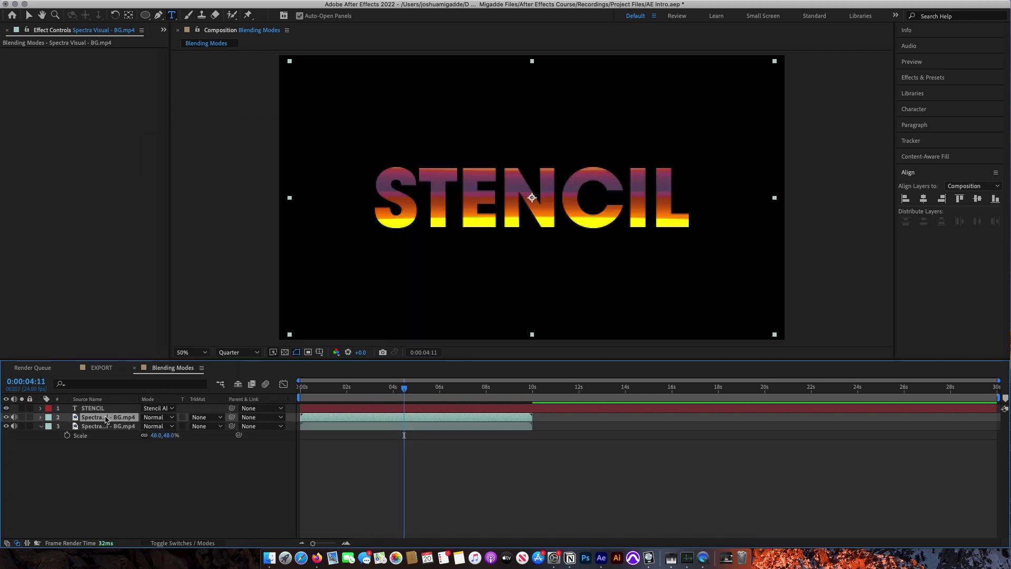
pyautogui.moveTo(105, 418); pyautogui.dragTo(107, 408)
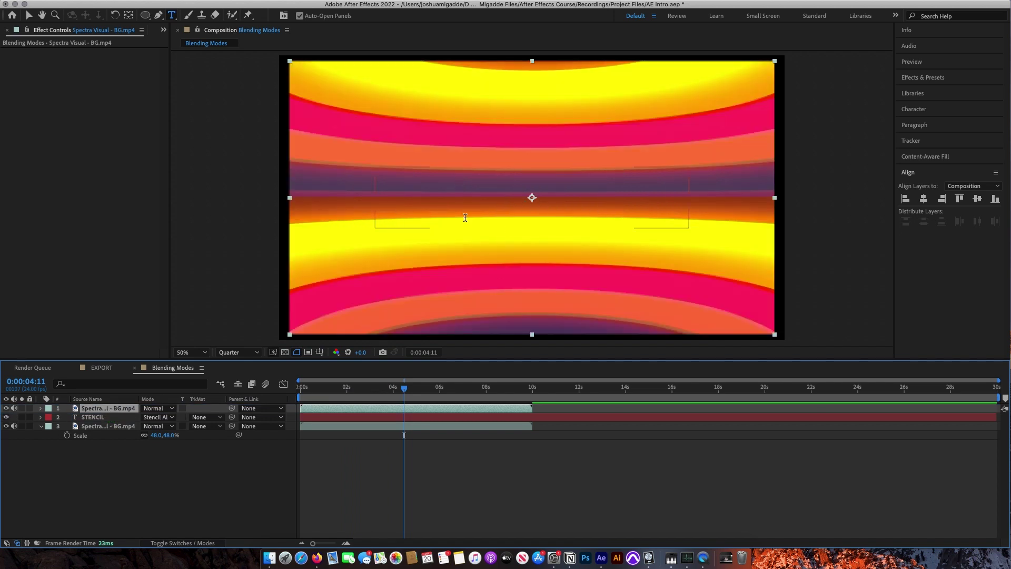
# Hide the top Spectra Visual - BG copy, then select the lower clip and the STENCIL layer
pyautogui.click(6, 408)
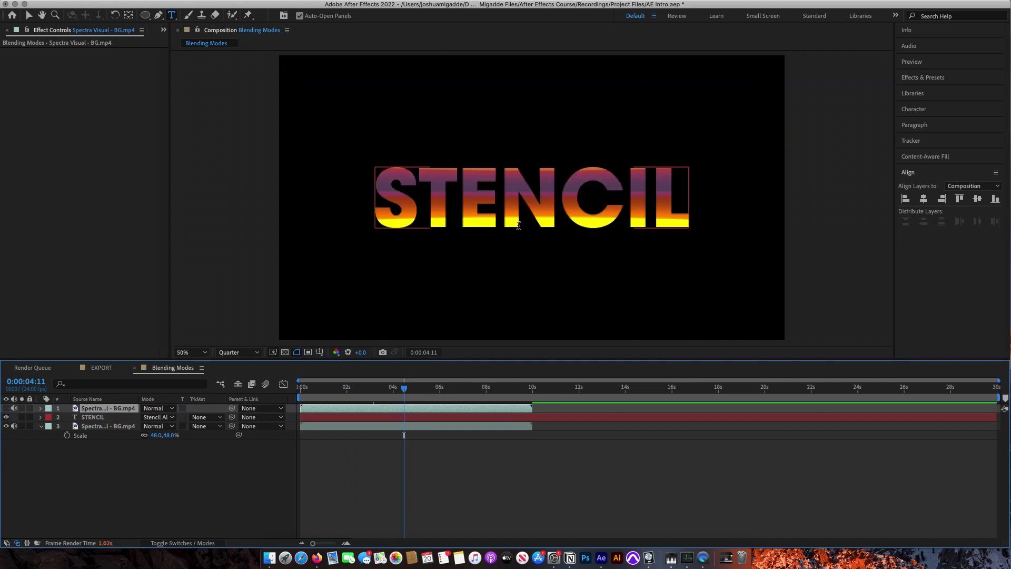
pyautogui.click(170, 431)
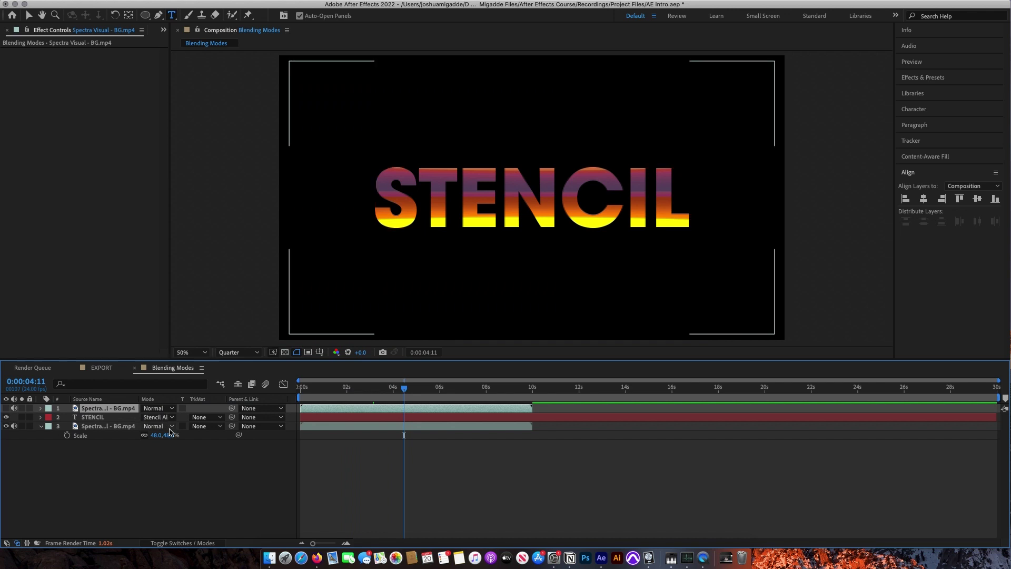
pyautogui.click(581, 201)
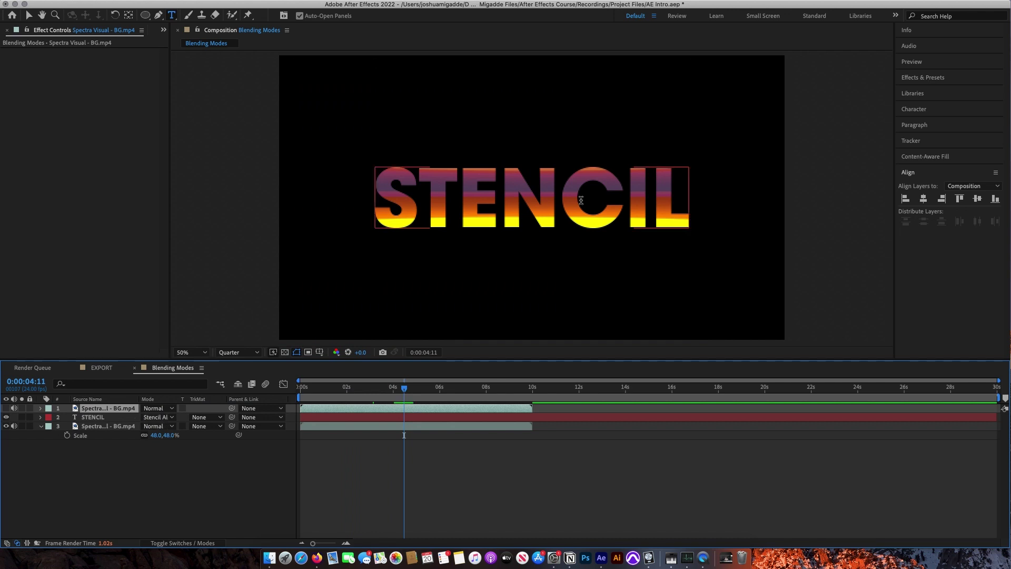